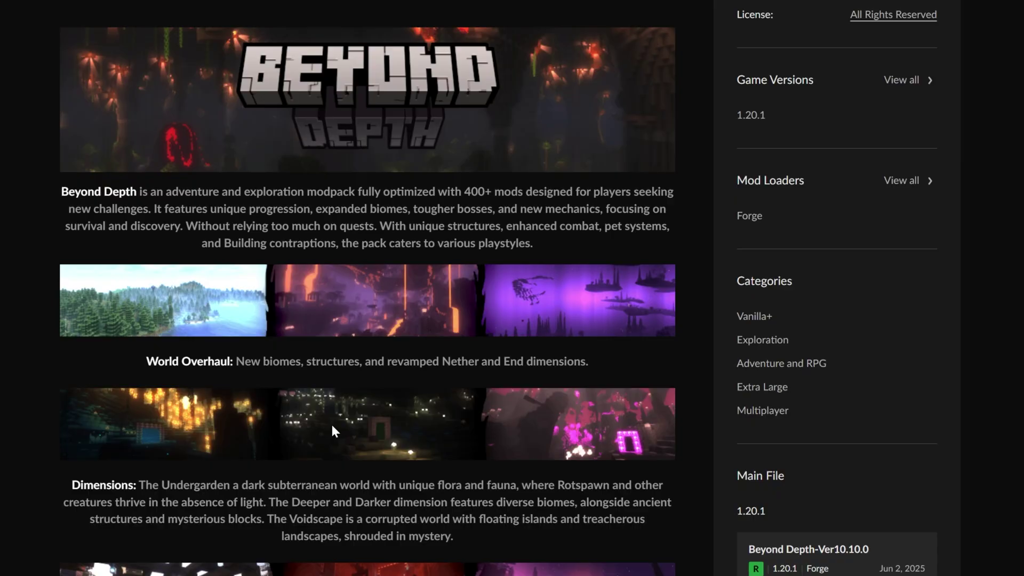
# Read through the Beyond Depth modpack page, then bring up TheBreakdown's CurseForge modpack install guide
pyautogui.scroll(-4, 250, 341)
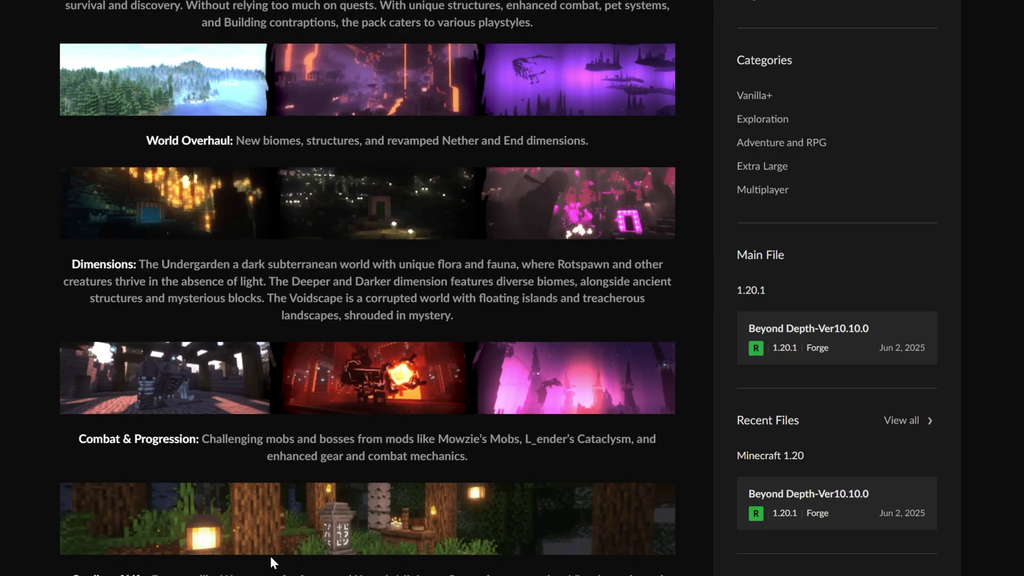
pyautogui.scroll(-3, 270, 553)
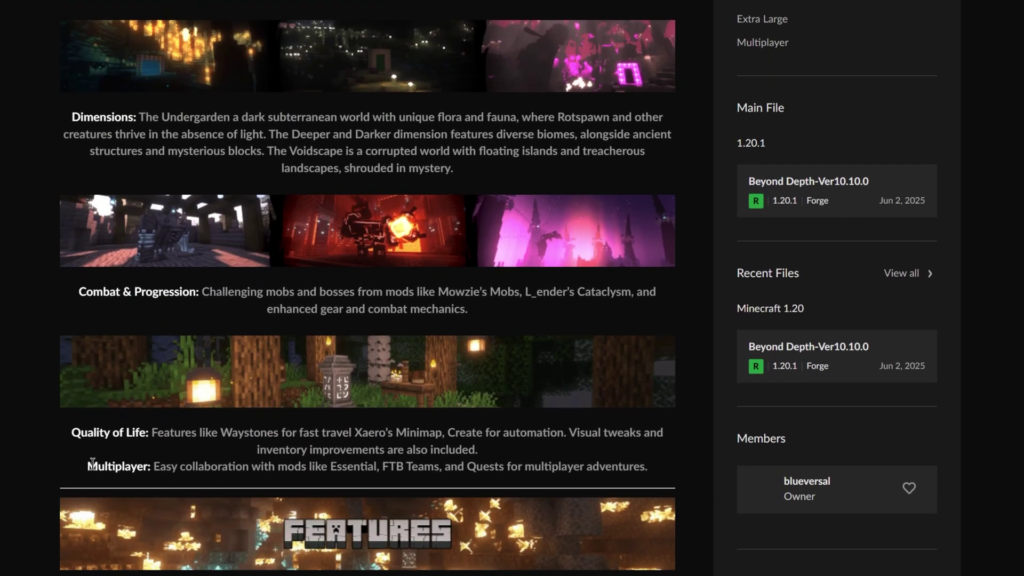
pyautogui.moveTo(93, 464); pyautogui.dragTo(391, 473)
pyautogui.click(392, 473)
pyautogui.scroll(6, 392, 473)
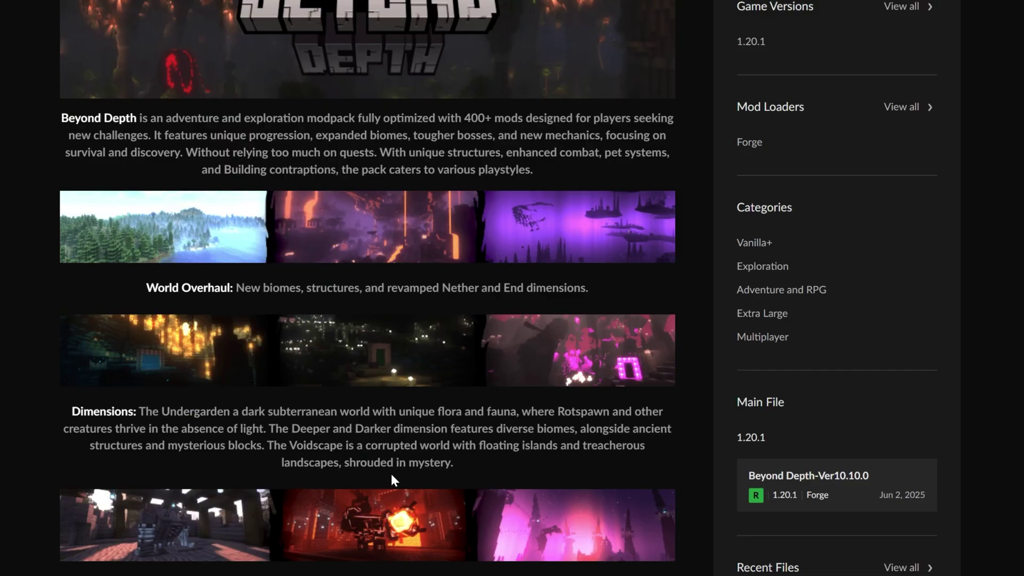
pyautogui.scroll(2, 391, 473)
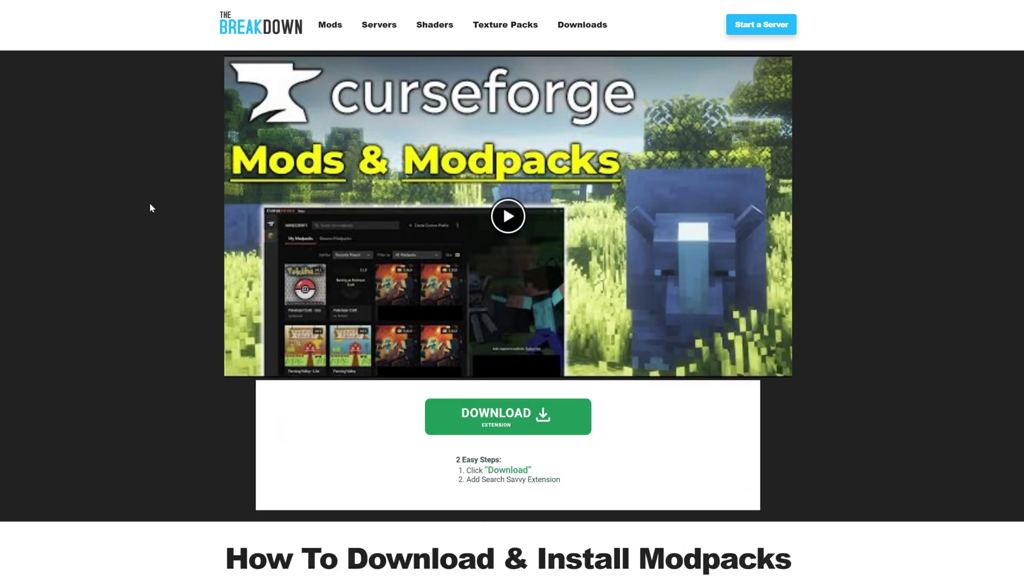
# Download the CurseForge Windows installer from the guide's link and save it to Downloads
pyautogui.scroll(-10, 154, 196)
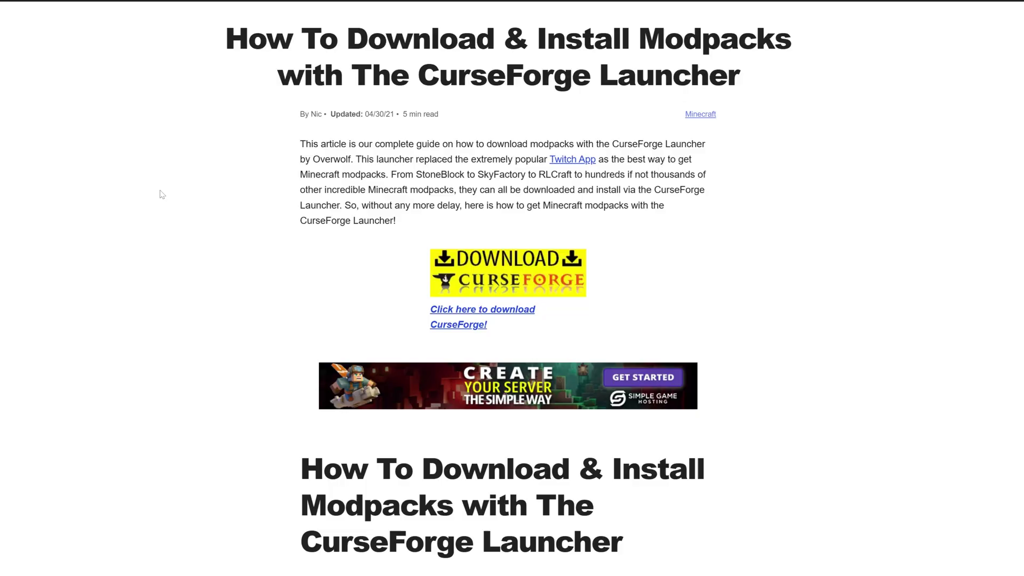
pyautogui.click(452, 268)
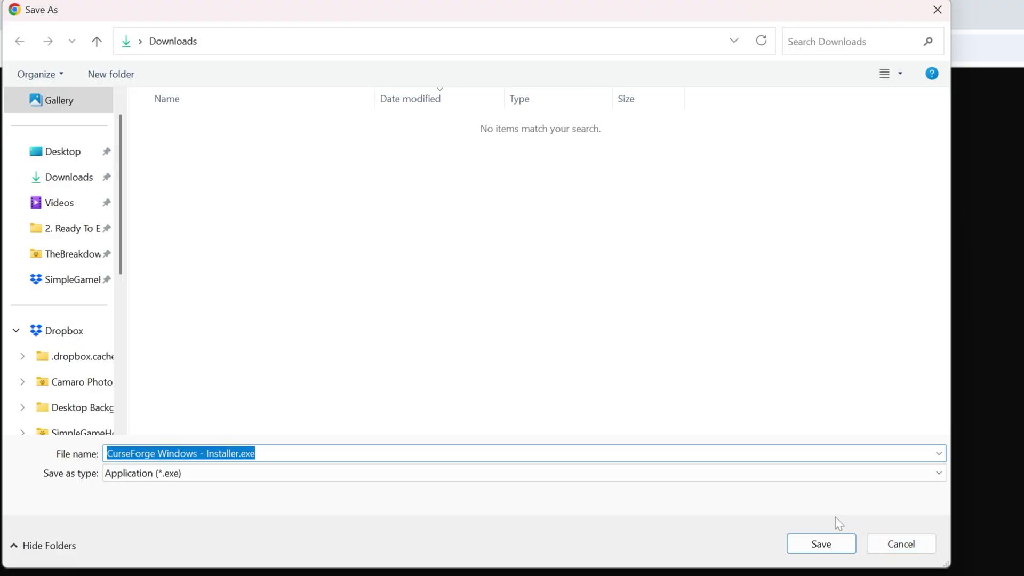
pyautogui.click(824, 539)
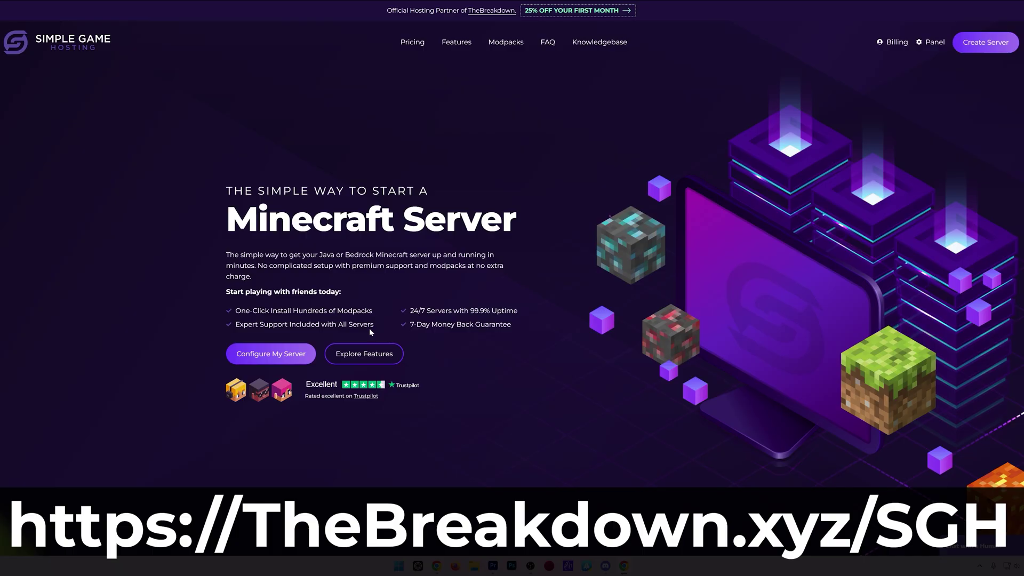
# Compare the Modrinth, FTB and Technic modpack sources on the Simple Game Hosting page
pyautogui.scroll(-5, 368, 328)
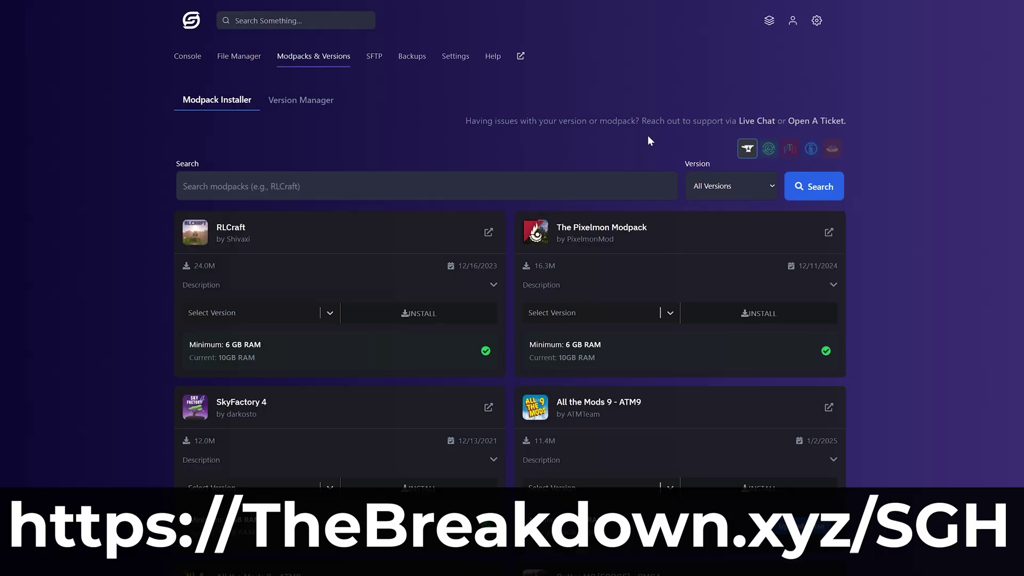
pyautogui.click(768, 149)
pyautogui.click(790, 149)
pyautogui.click(810, 149)
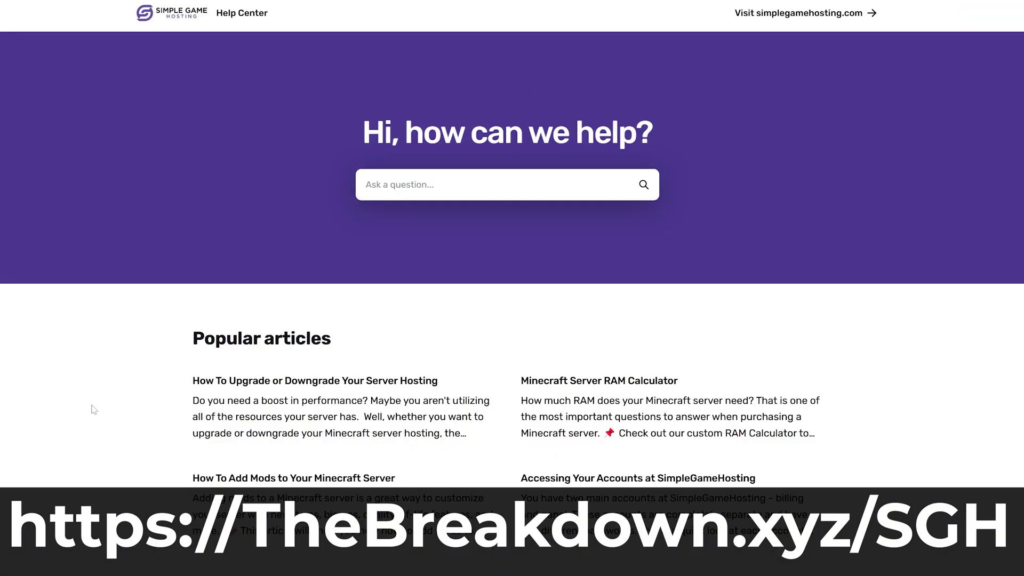
# Pick a Minecraft version, confirm the server restart, and browse the server's backups
pyautogui.scroll(-6, 92, 397)
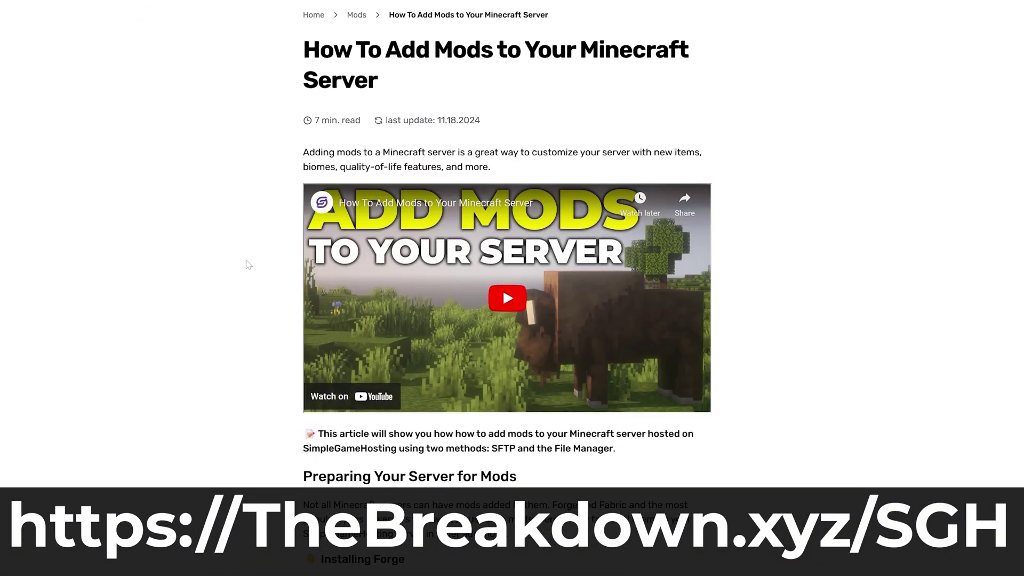
pyautogui.scroll(-20, 247, 263)
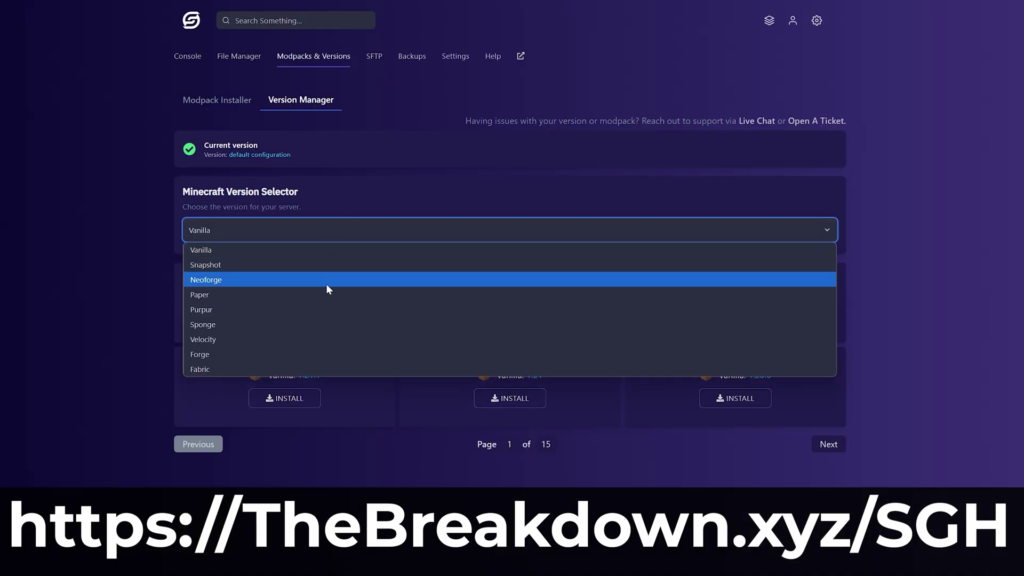
pyautogui.click(327, 341)
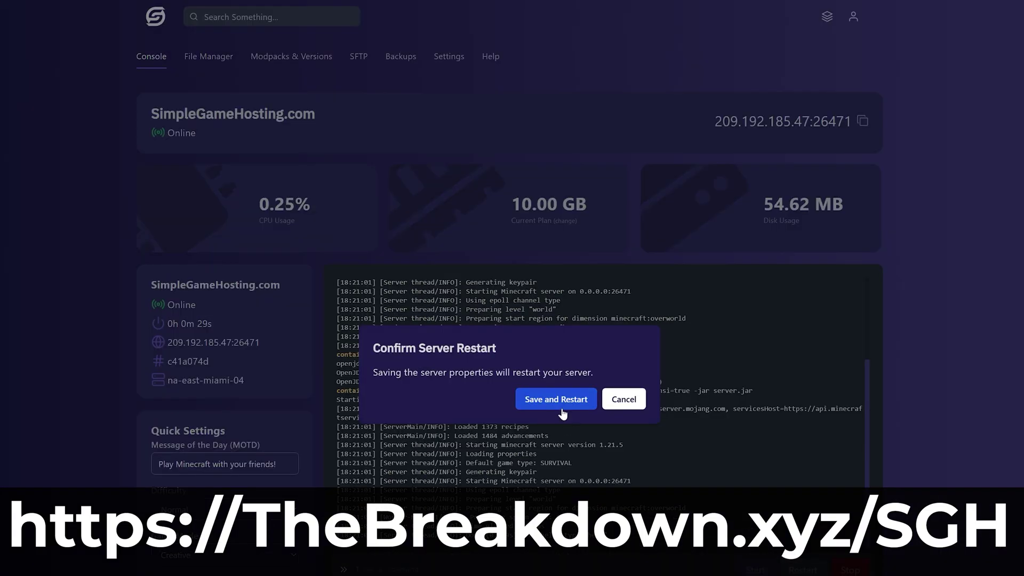
pyautogui.click(562, 411)
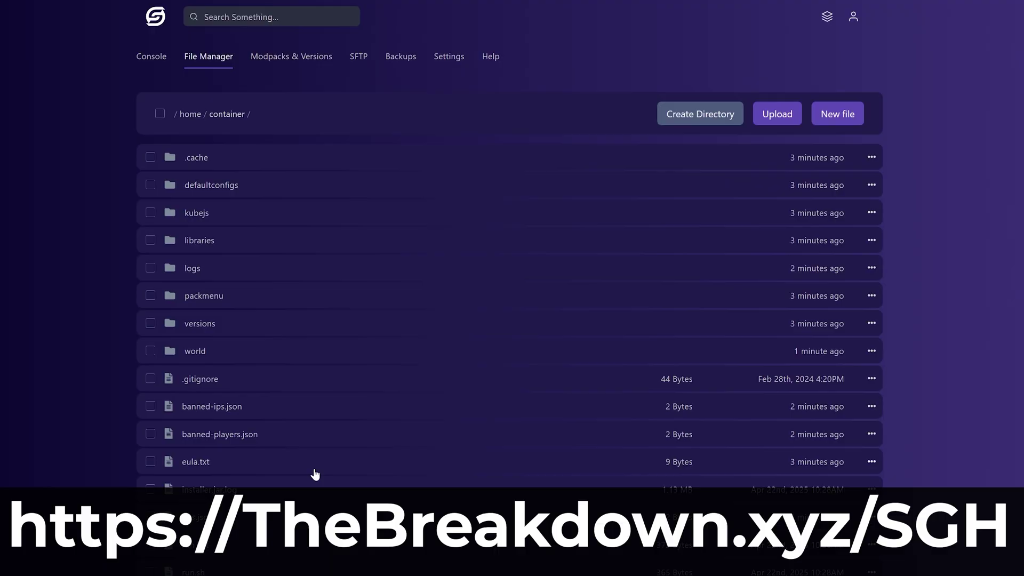
pyautogui.scroll(-15, 761, 315)
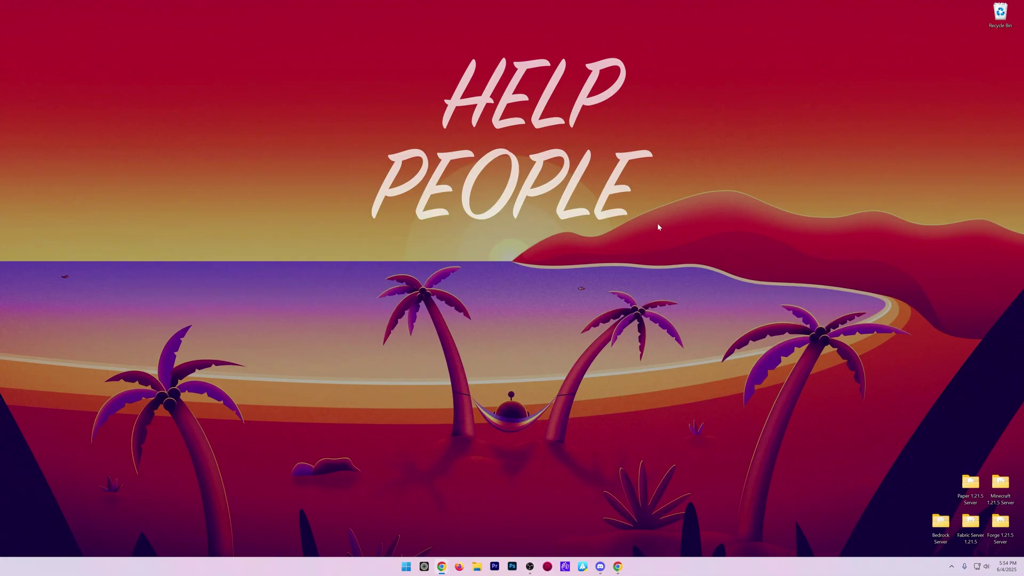
# Run 'CurseForge Windows - Installer.exe' from the Downloads folder in File Explorer
pyautogui.click(476, 564)
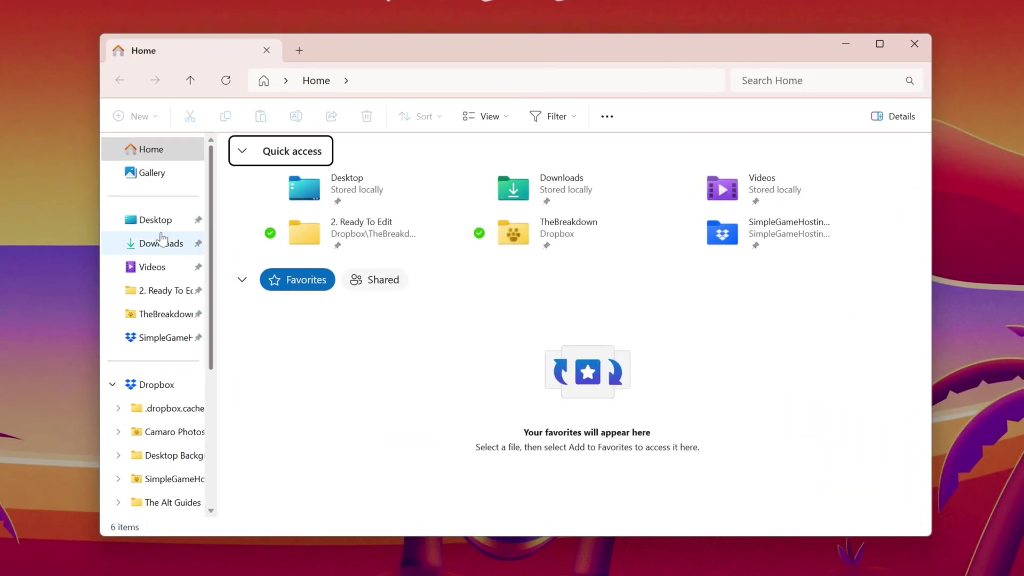
pyautogui.click(152, 242)
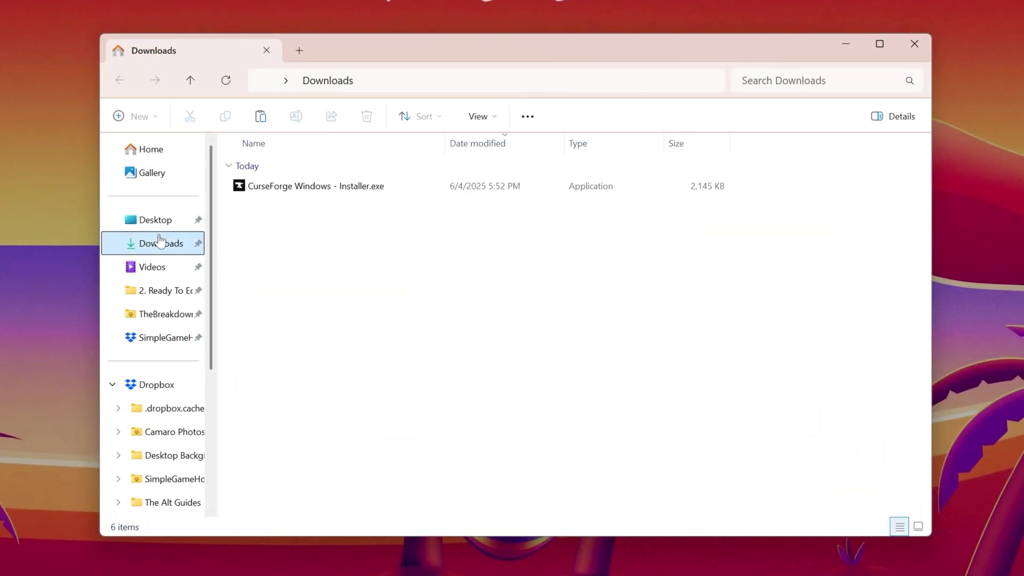
pyautogui.click(343, 189)
pyautogui.doubleClick(342, 189)
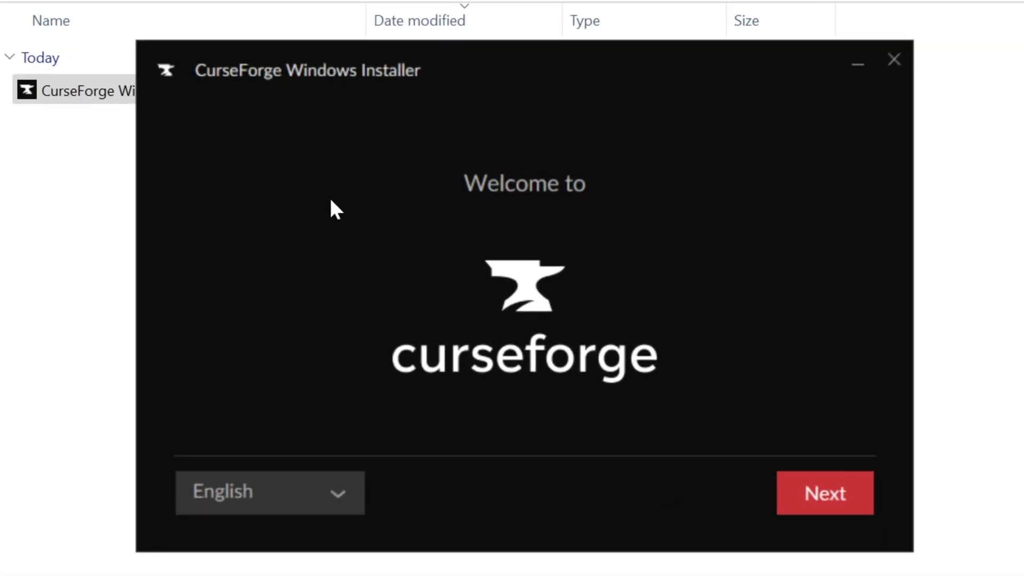
# Accept the installer's terms and install CurseForge into the default folder
pyautogui.click(807, 493)
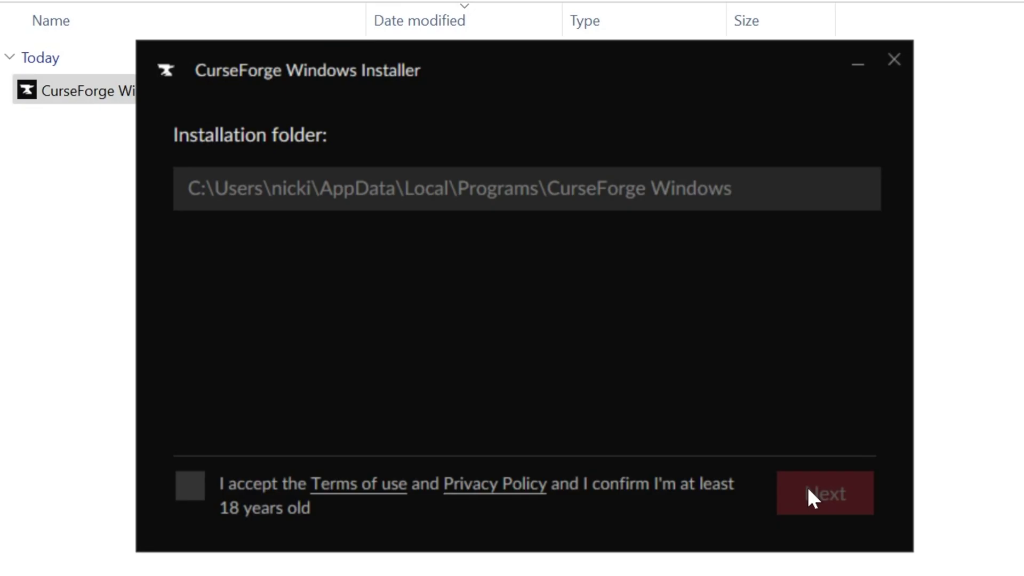
pyautogui.click(231, 503)
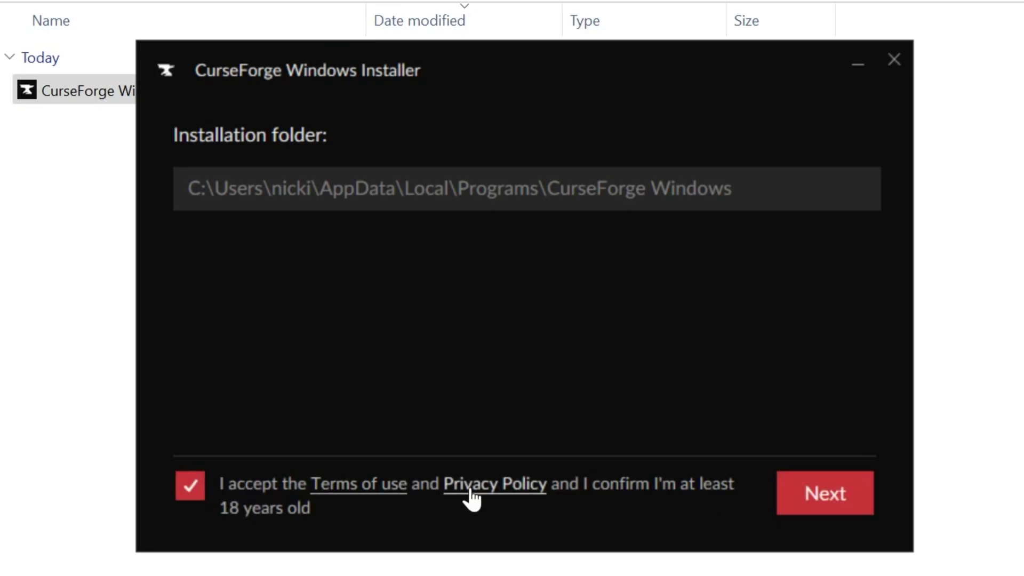
pyautogui.click(800, 500)
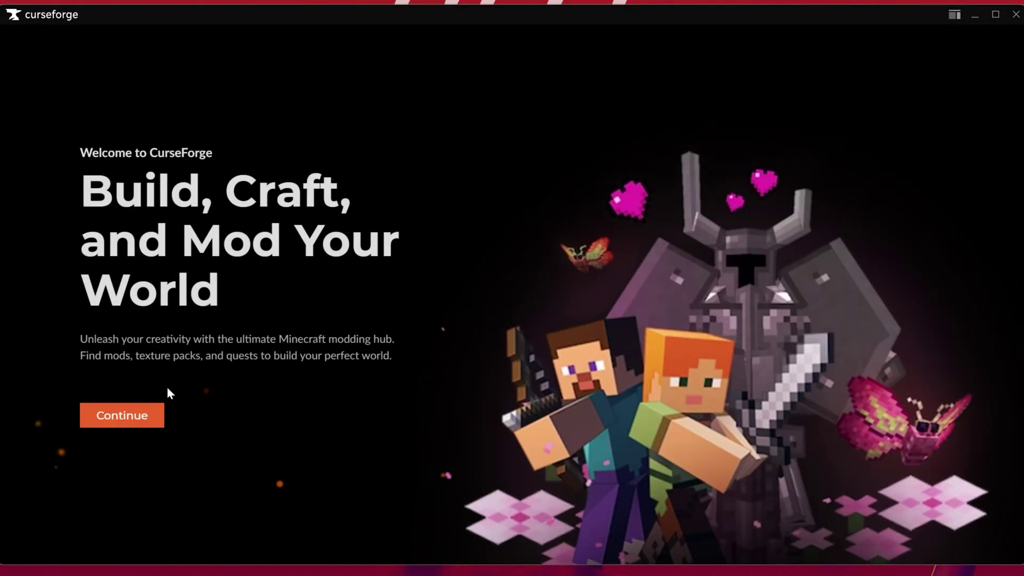
# Continue as a guest, choose Minecraft, and keep the Standard (Recommended) modding folder
pyautogui.click(142, 421)
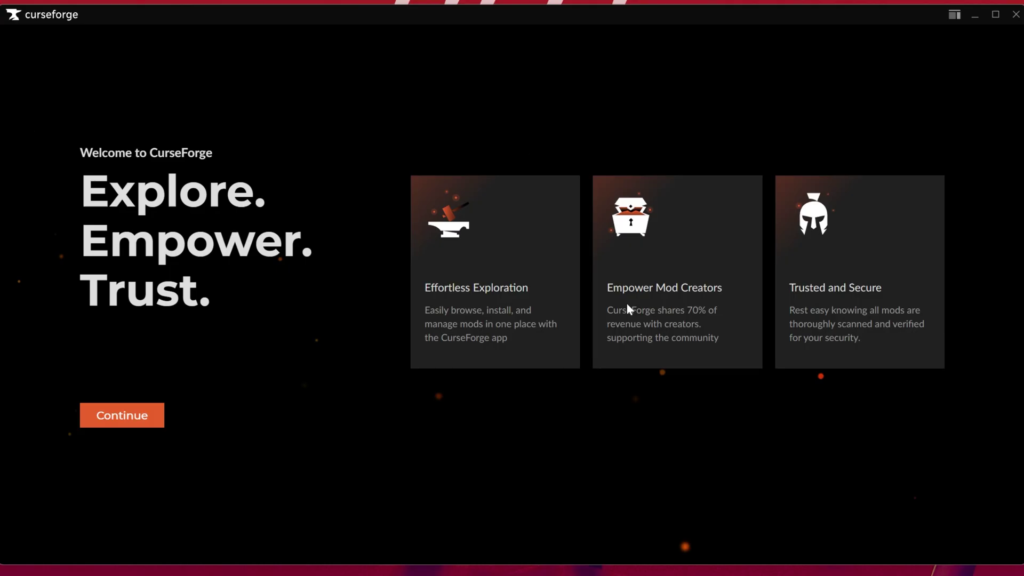
pyautogui.click(140, 414)
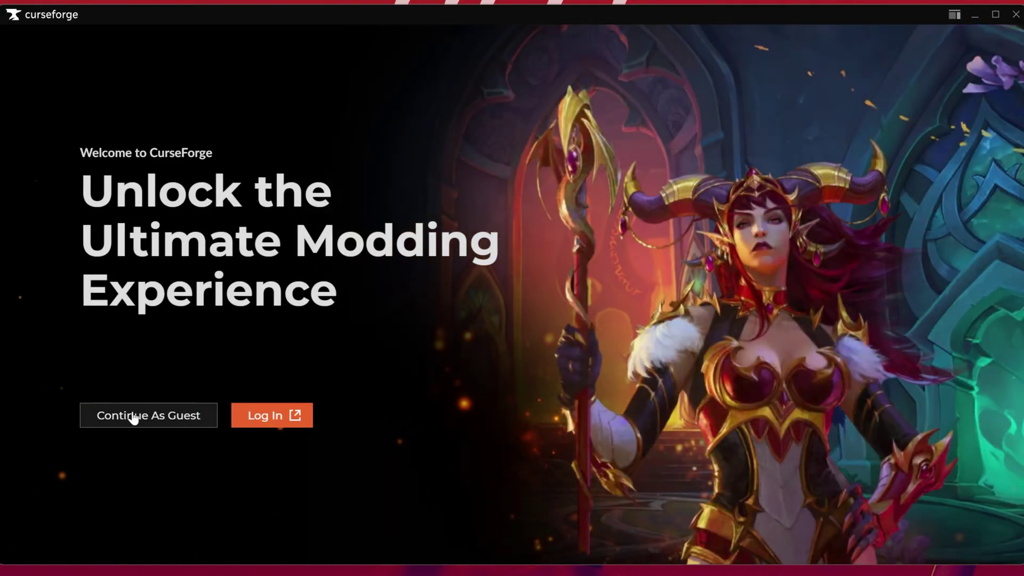
pyautogui.click(131, 417)
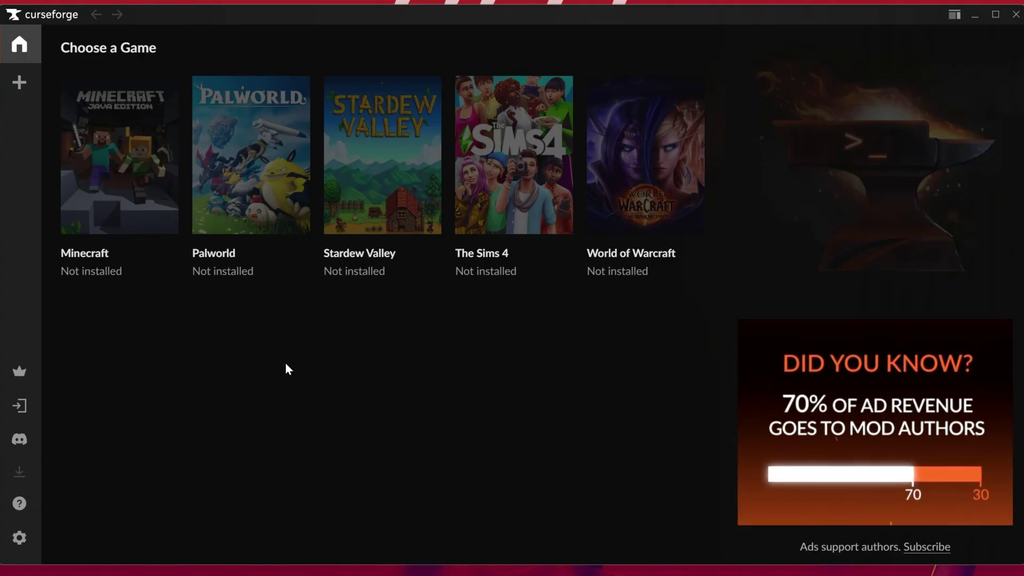
pyautogui.click(117, 197)
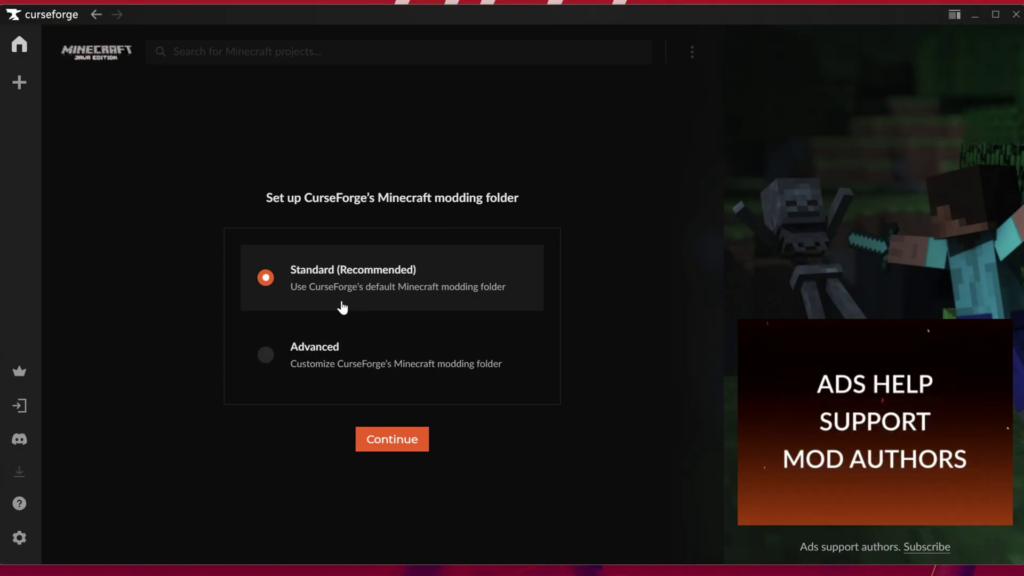
pyautogui.click(393, 446)
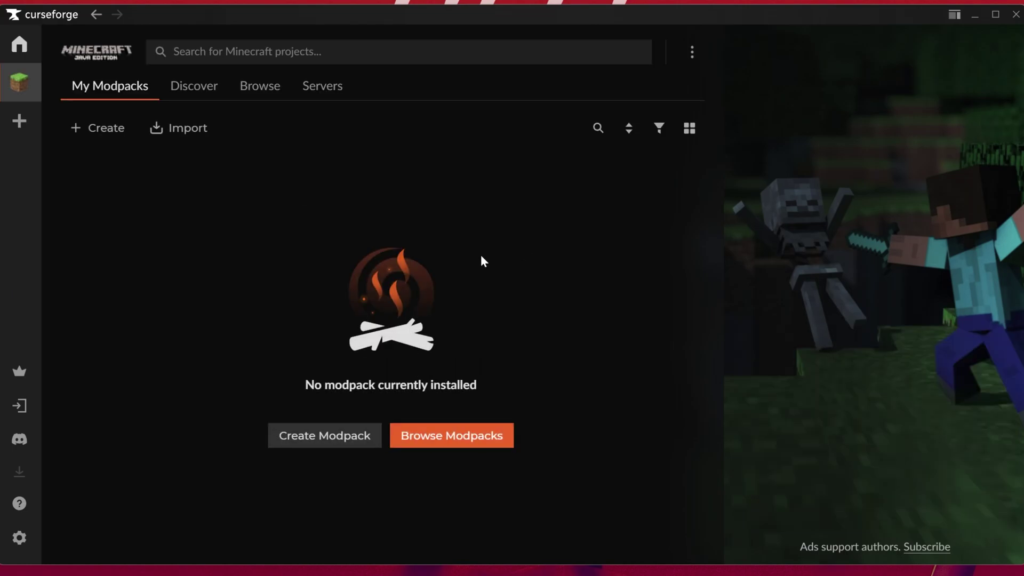
# Search for 'beyond depth', install the Beyond Depth modpack, and view it under My Modpacks
pyautogui.write('beyond depth')
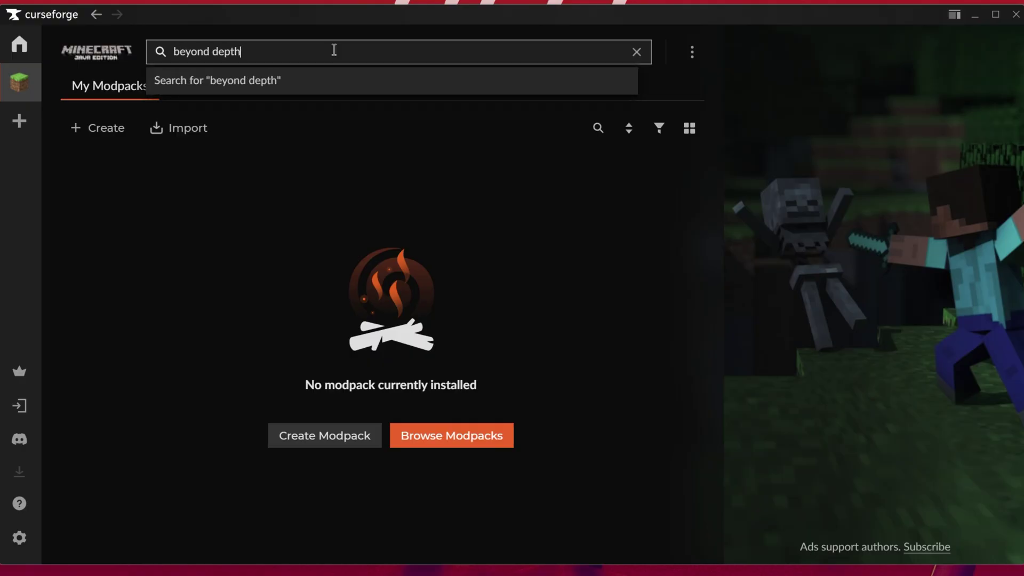
pyautogui.press('Return')
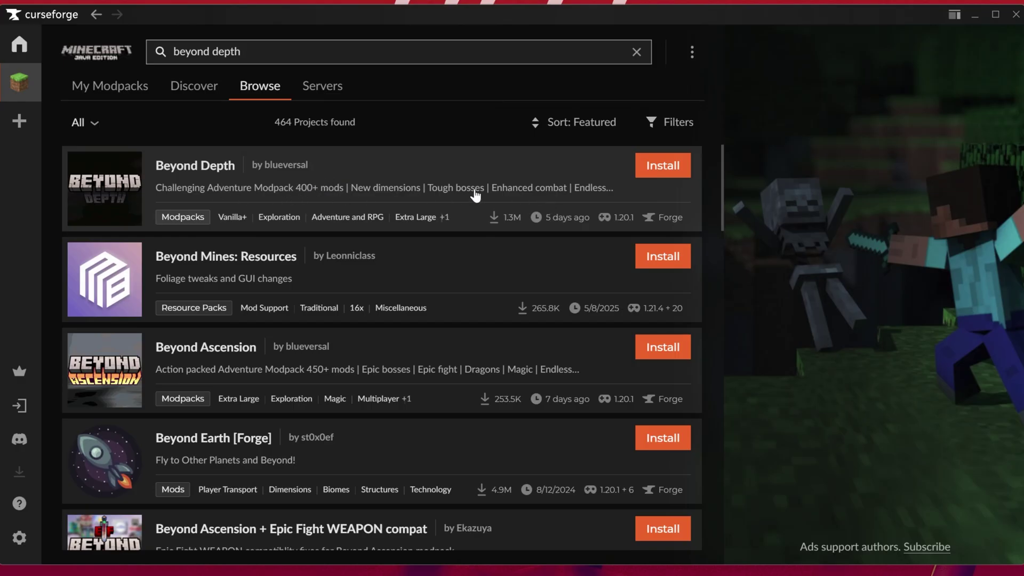
pyautogui.click(660, 176)
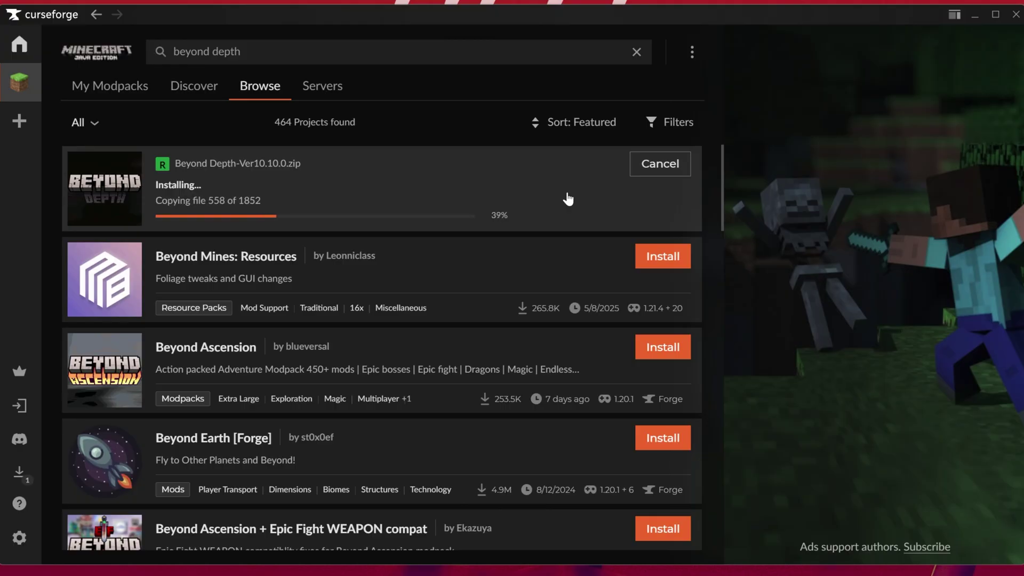
pyautogui.click(117, 92)
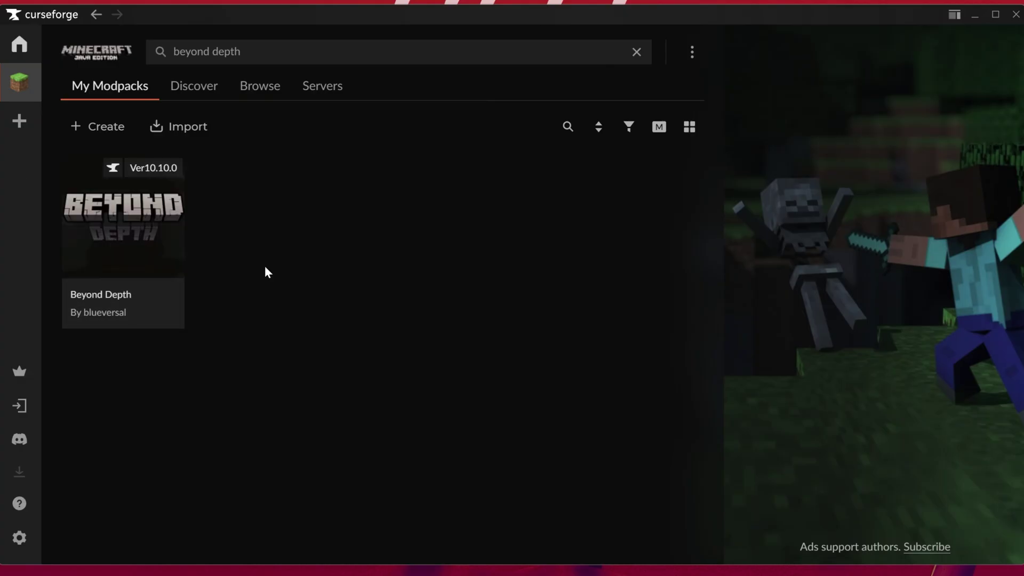
# Launch the Beyond Depth forge-47.4.1 installation from Java Edition, accepting the modded-installation warning
pyautogui.click(154, 307)
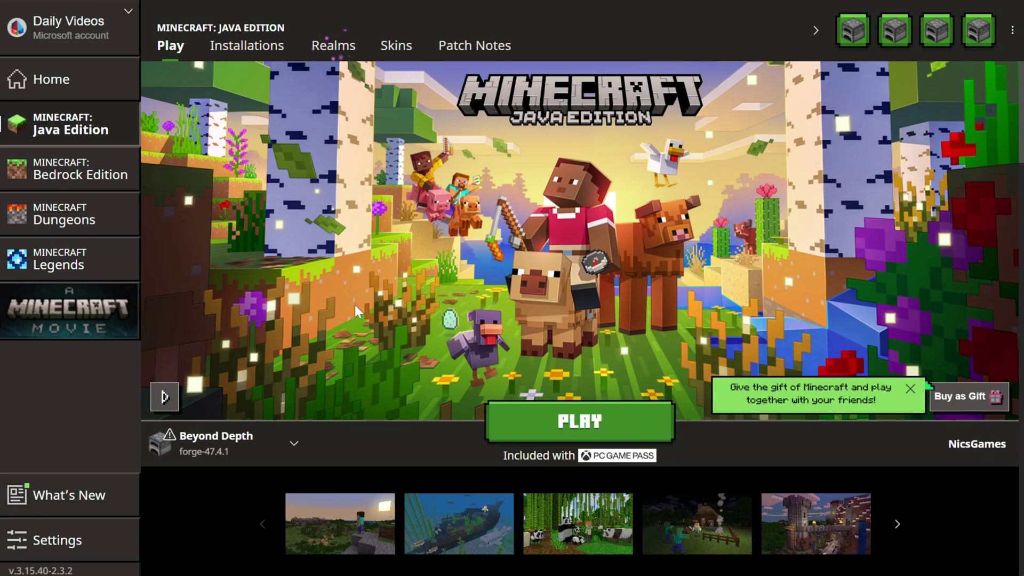
pyautogui.click(78, 81)
pyautogui.click(74, 129)
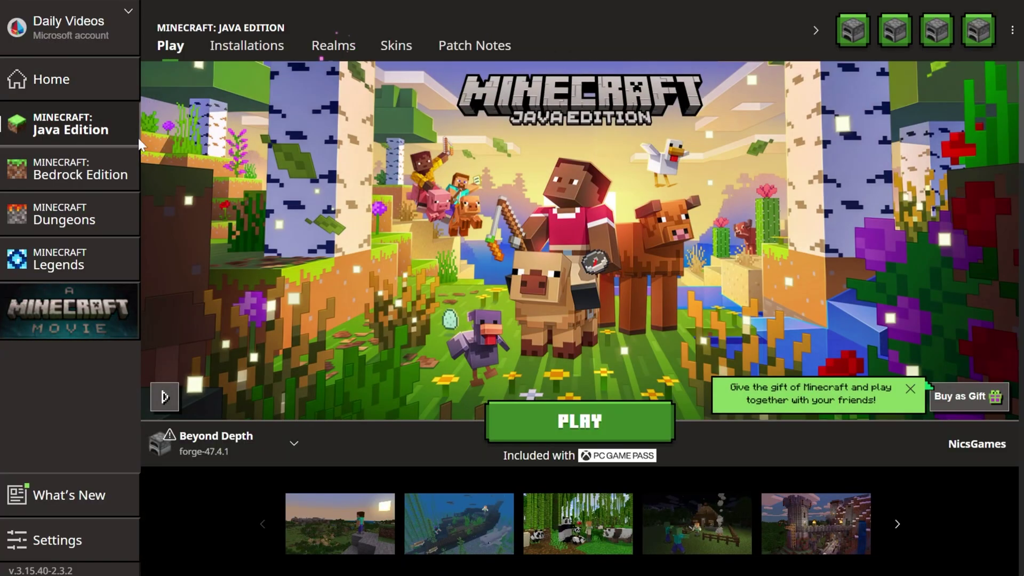
pyautogui.click(549, 419)
pyautogui.click(703, 378)
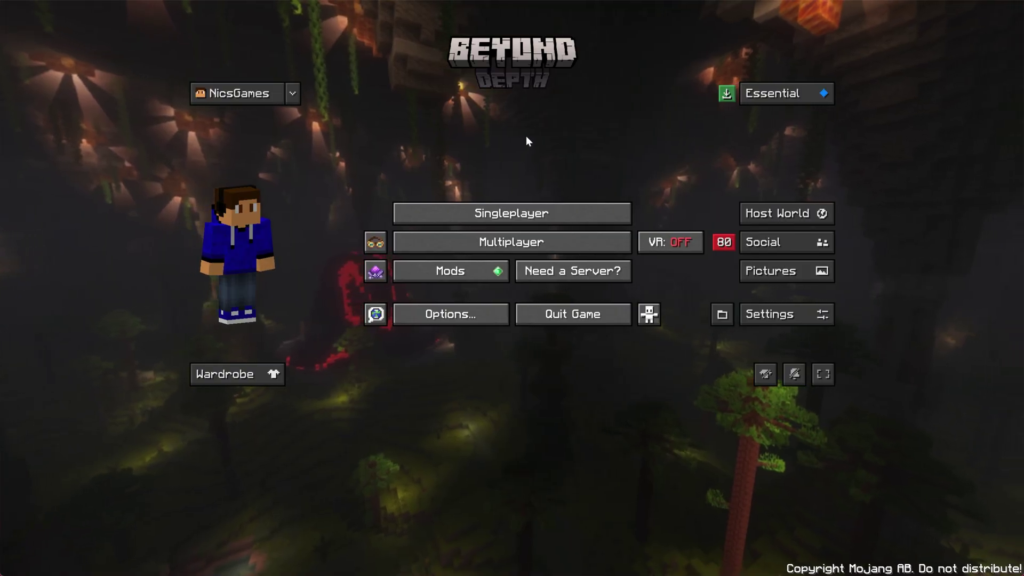
# Create a new singleplayer world and run the /seed command to display its seed
pyautogui.click(572, 221)
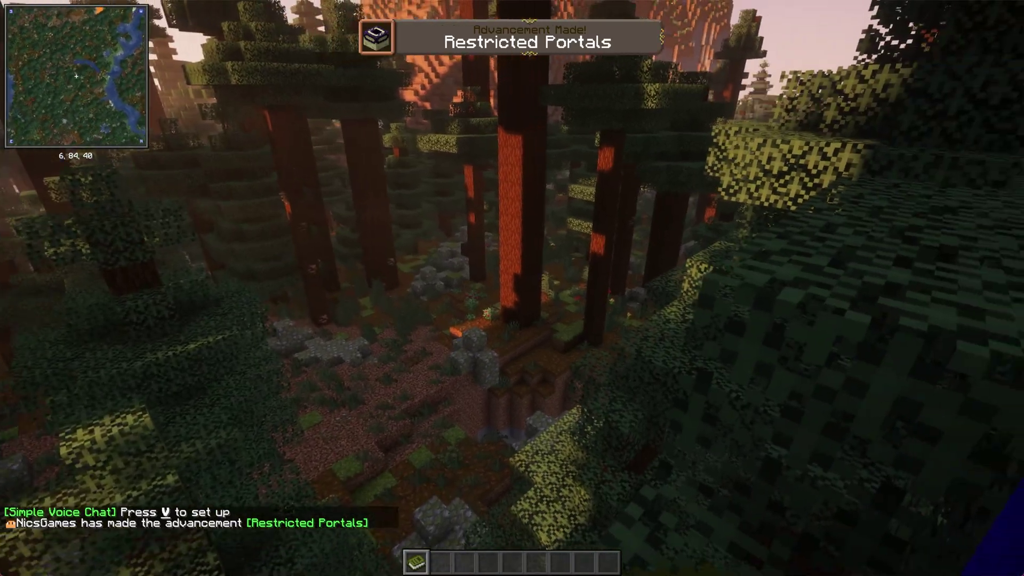
pyautogui.press('/')
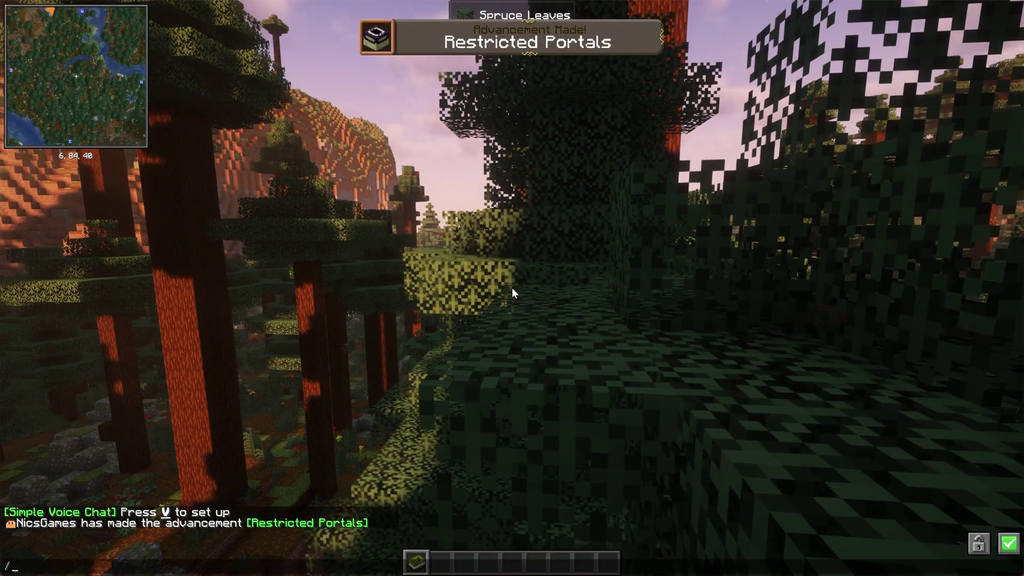
pyautogui.write('seed')
pyautogui.press('Return')
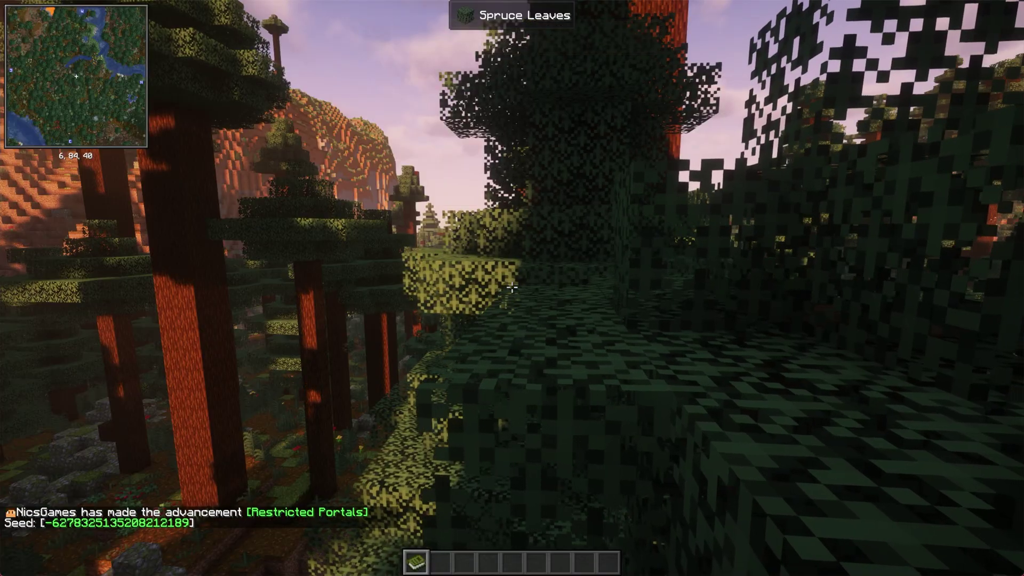